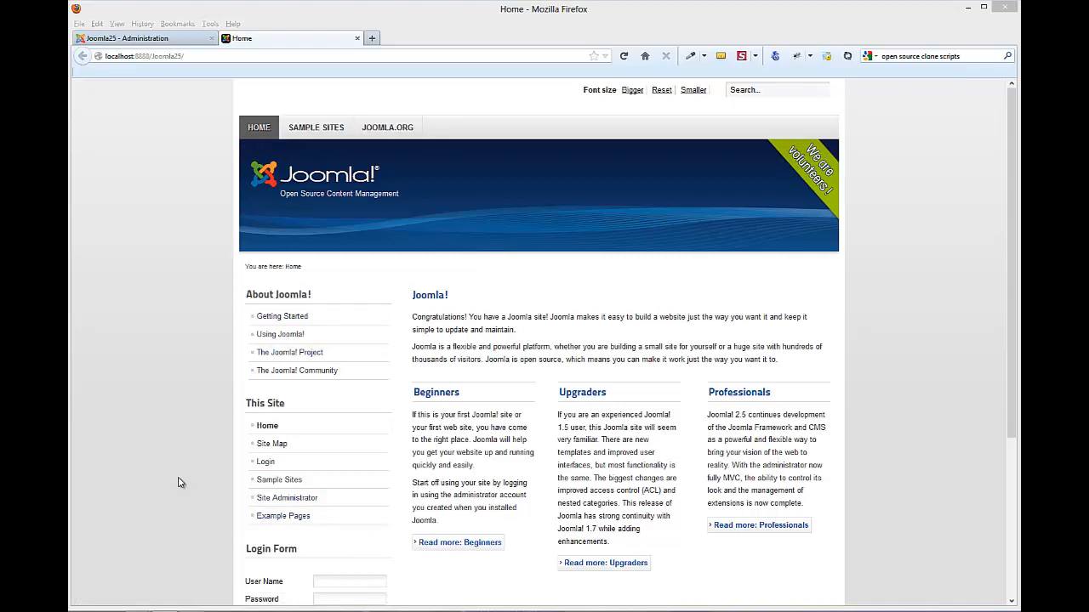
In the Joomla administration, start a new Main Menu item and set its type to registrationpro's Events List
left_click(152, 44)
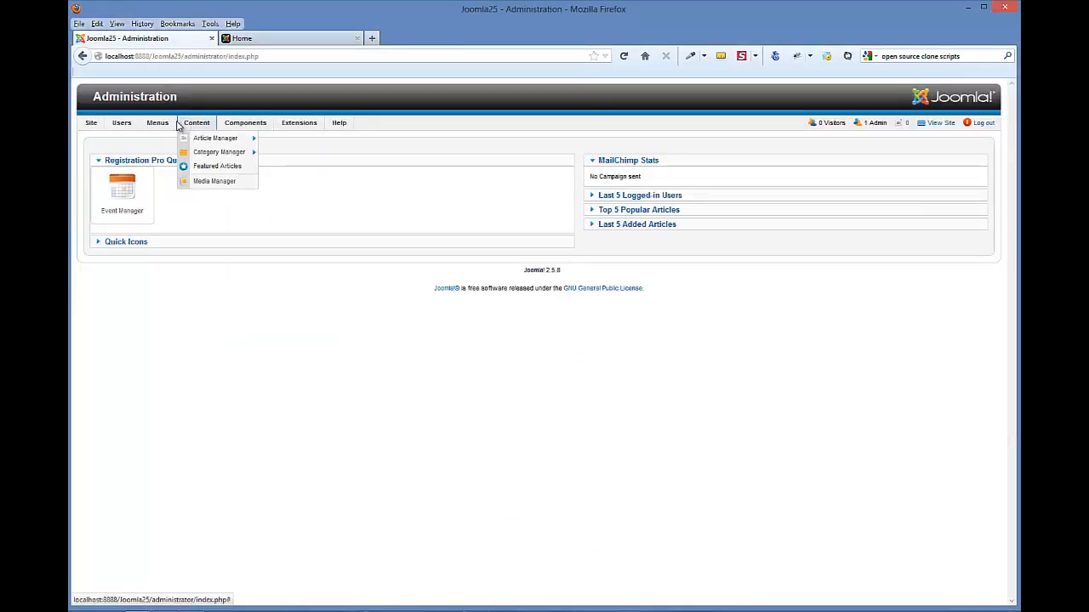
mouse_move(157, 126)
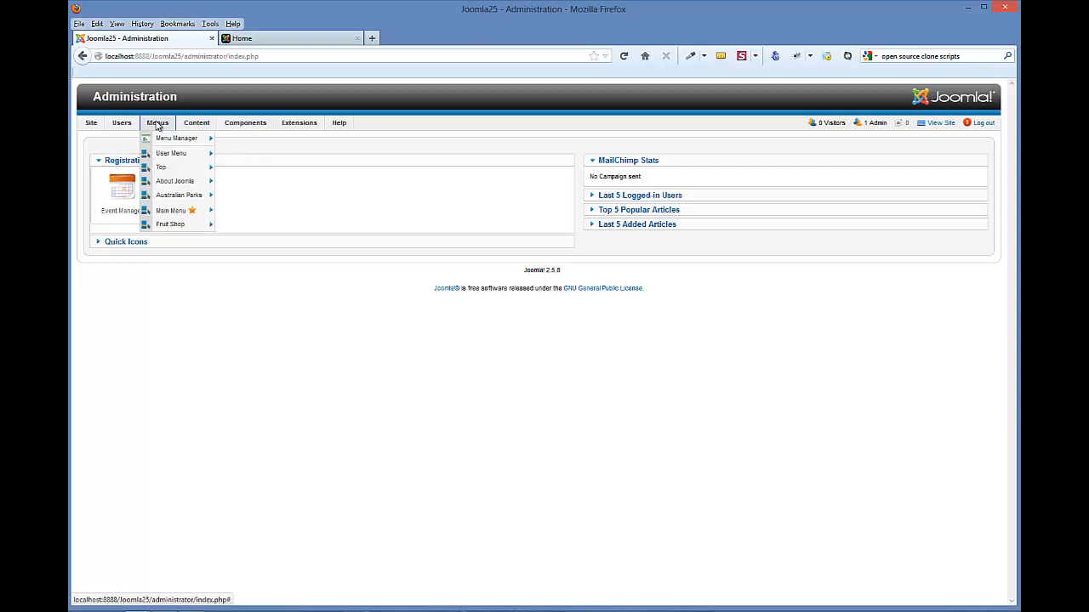
mouse_move(193, 212)
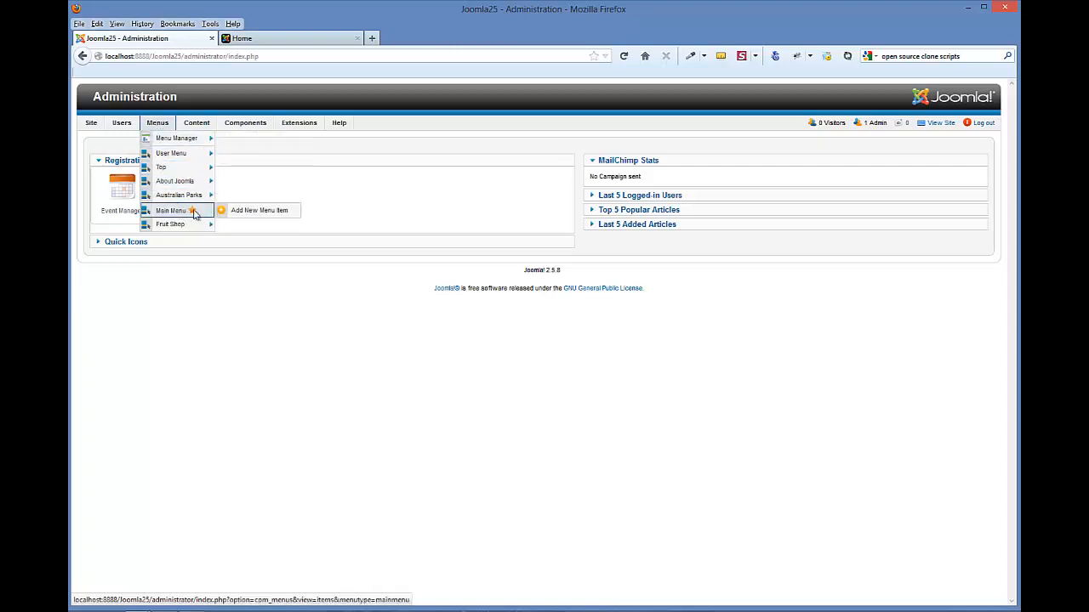
left_click(239, 213)
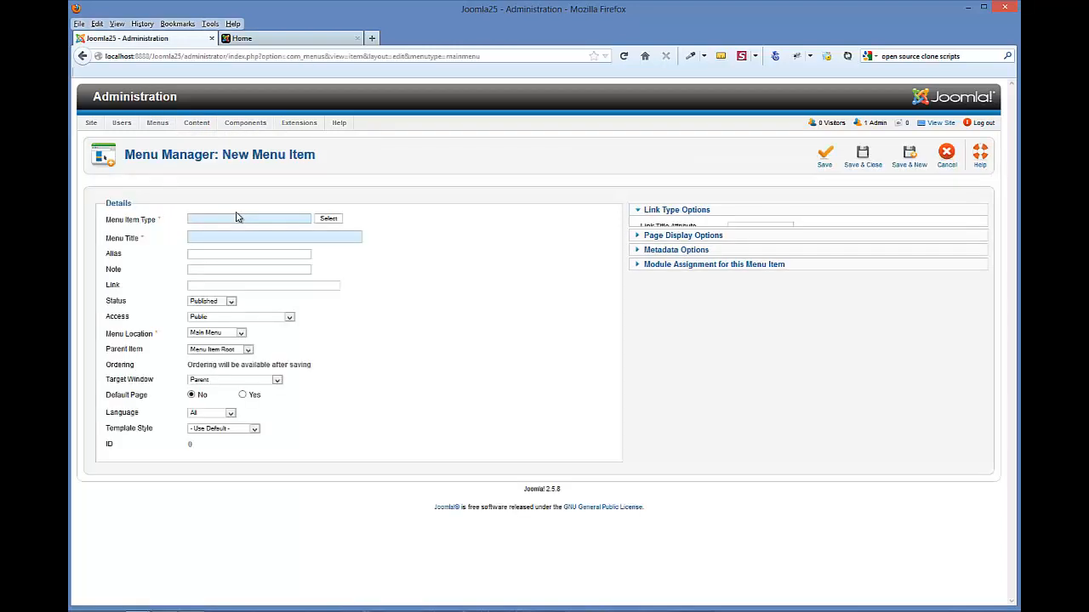
left_click(329, 219)
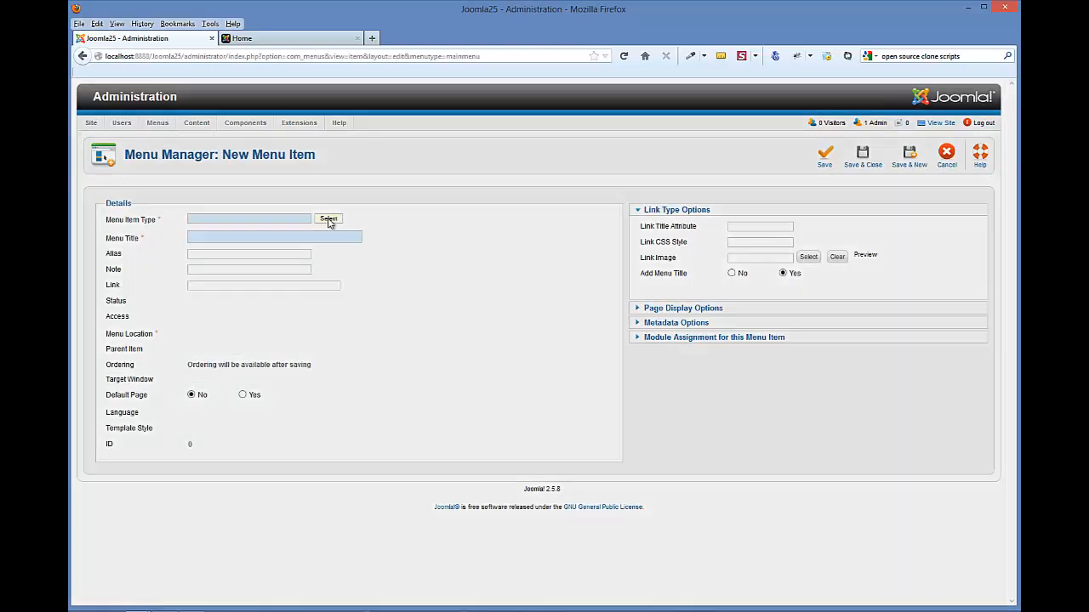
left_click_drag(710, 315, 705, 451)
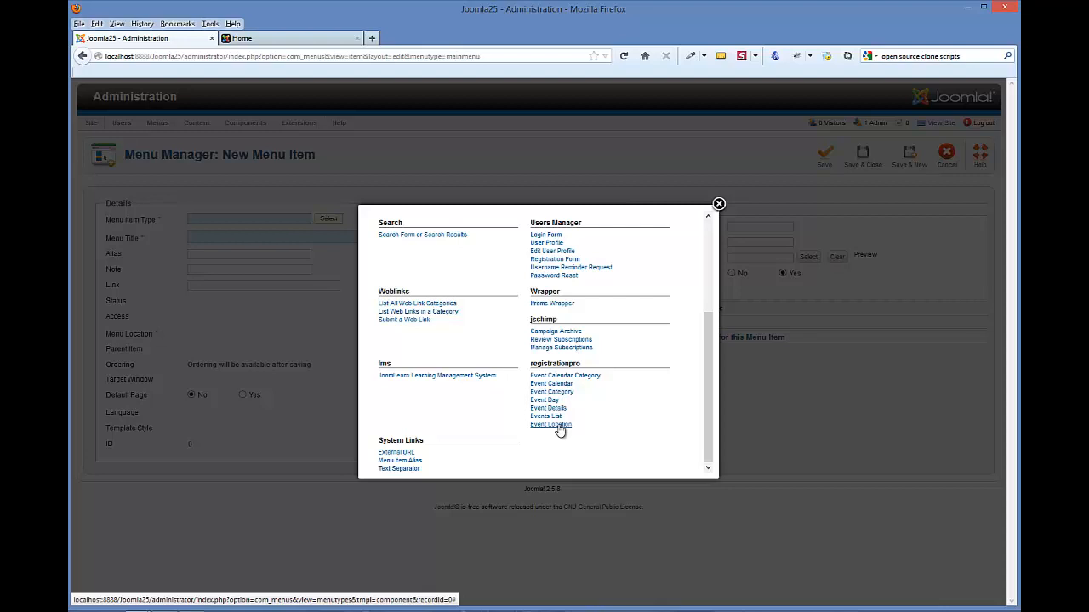
left_click(548, 417)
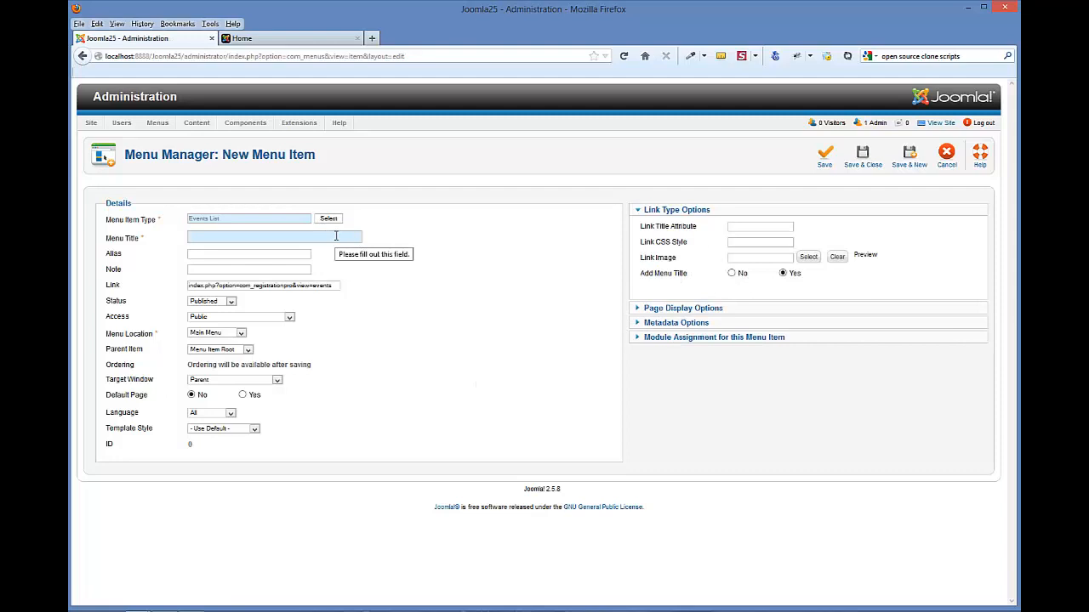
Title the new menu item Events, then save and close it
type("Ev")
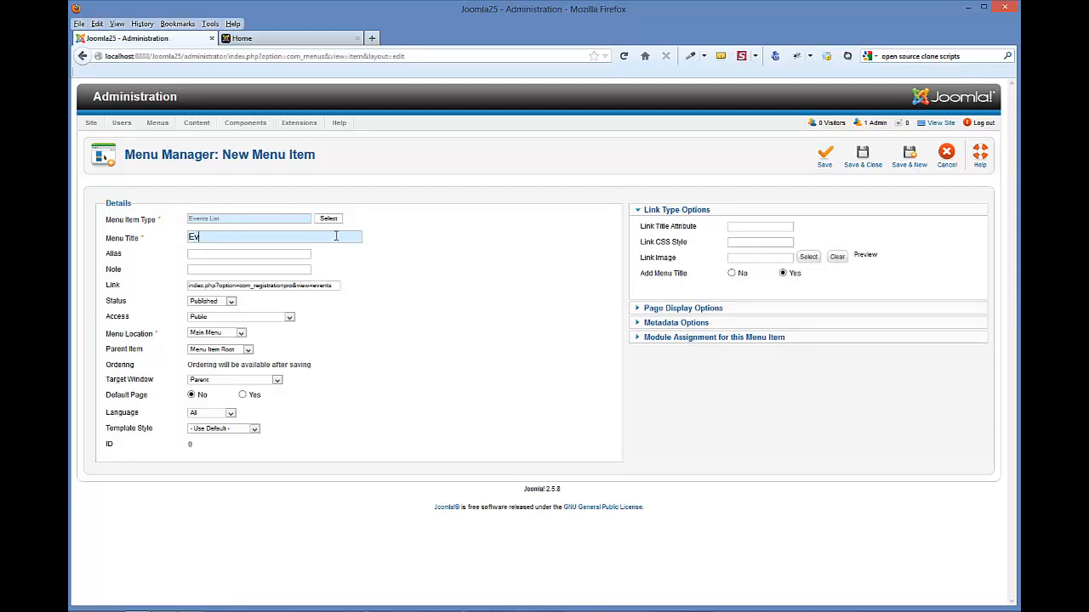
type("ents")
left_click(864, 157)
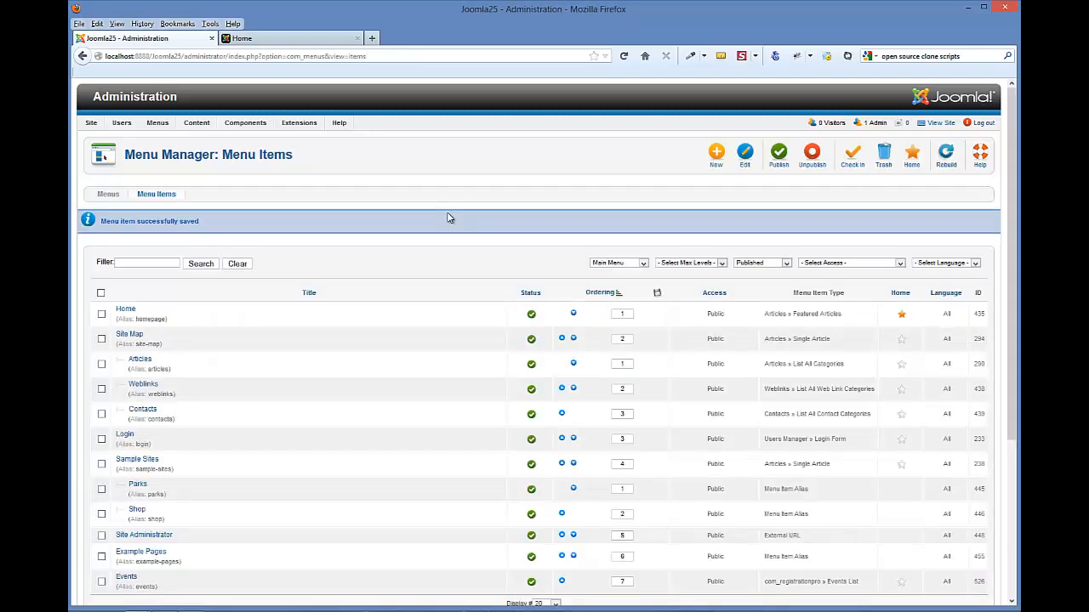
Refresh the site's front end and open the Events page from the This Site menu
left_click(280, 38)
left_click(623, 56)
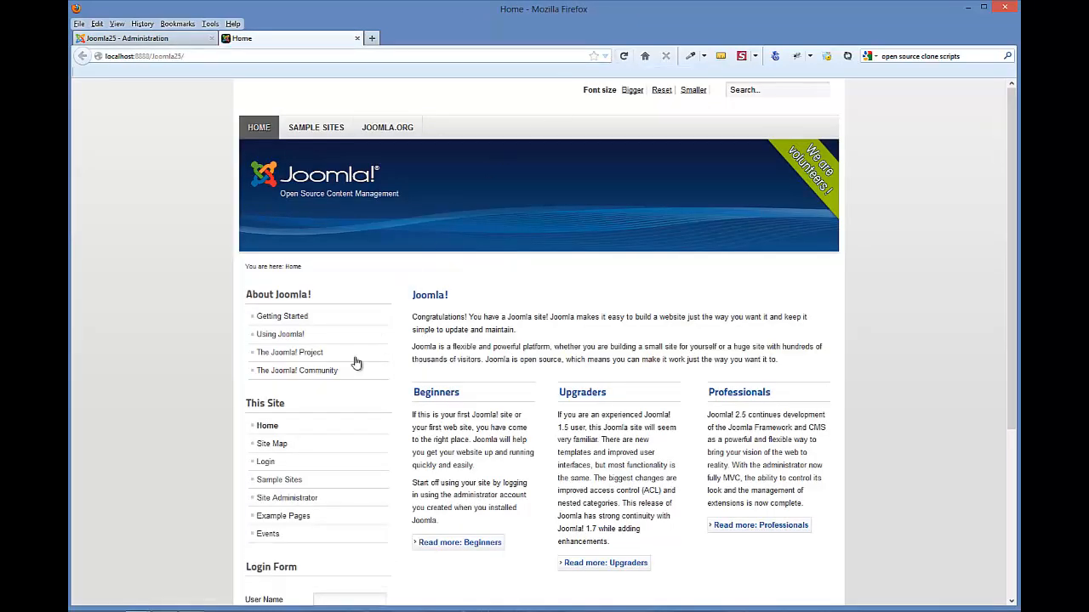
left_click(269, 534)
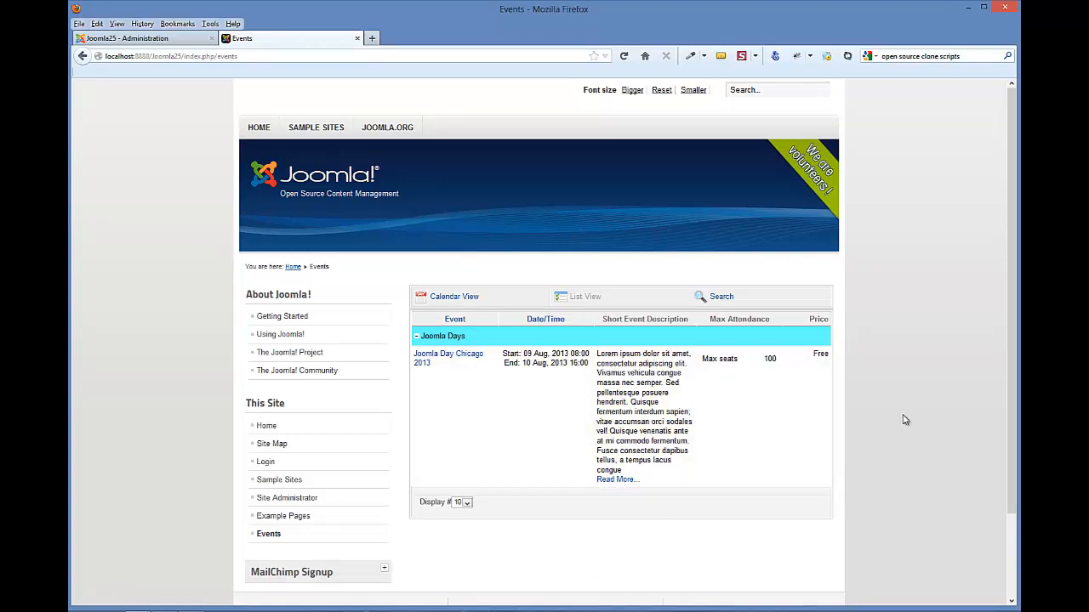
scroll(878, 411, "down", 3)
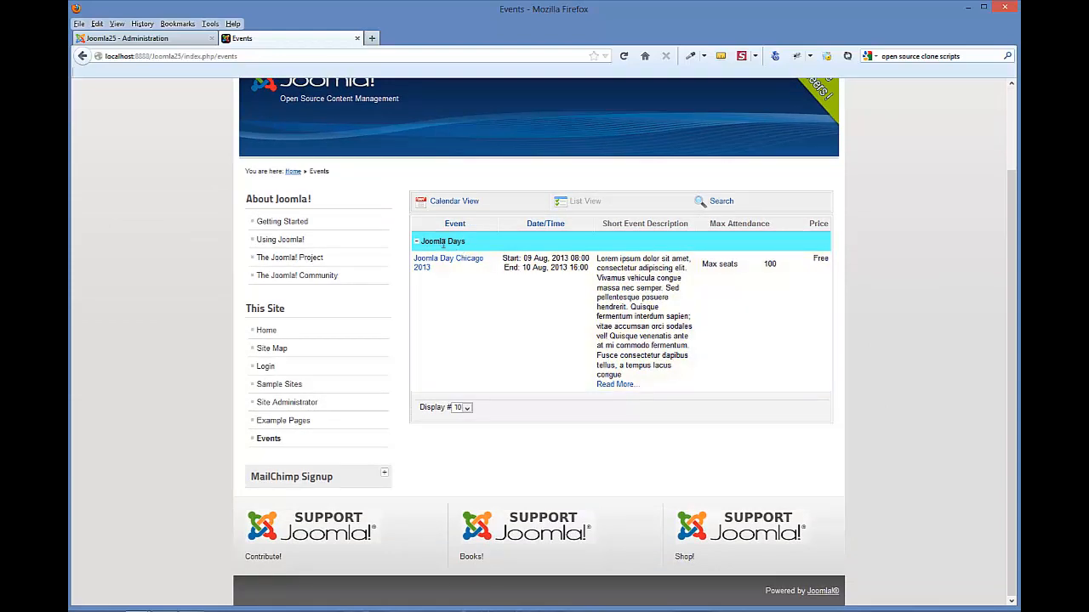
Examine the Joomla Days category heading in the events list, collapsing and expanding its events twice
left_click_drag(467, 242, 421, 242)
left_click(448, 313)
left_click_drag(481, 244, 420, 241)
left_click(420, 242)
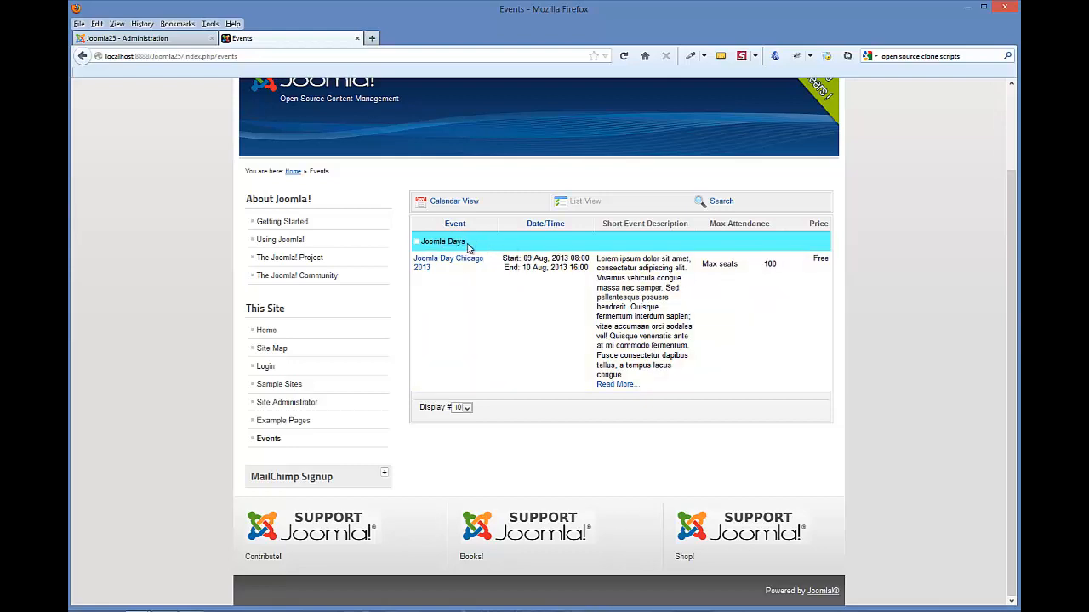
left_click(417, 242)
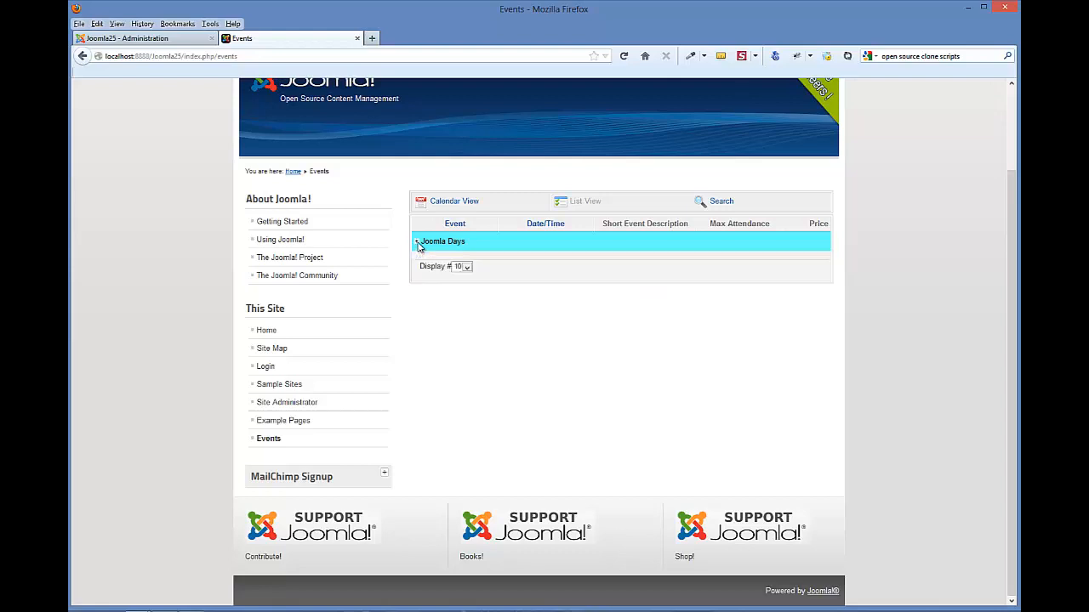
left_click(417, 242)
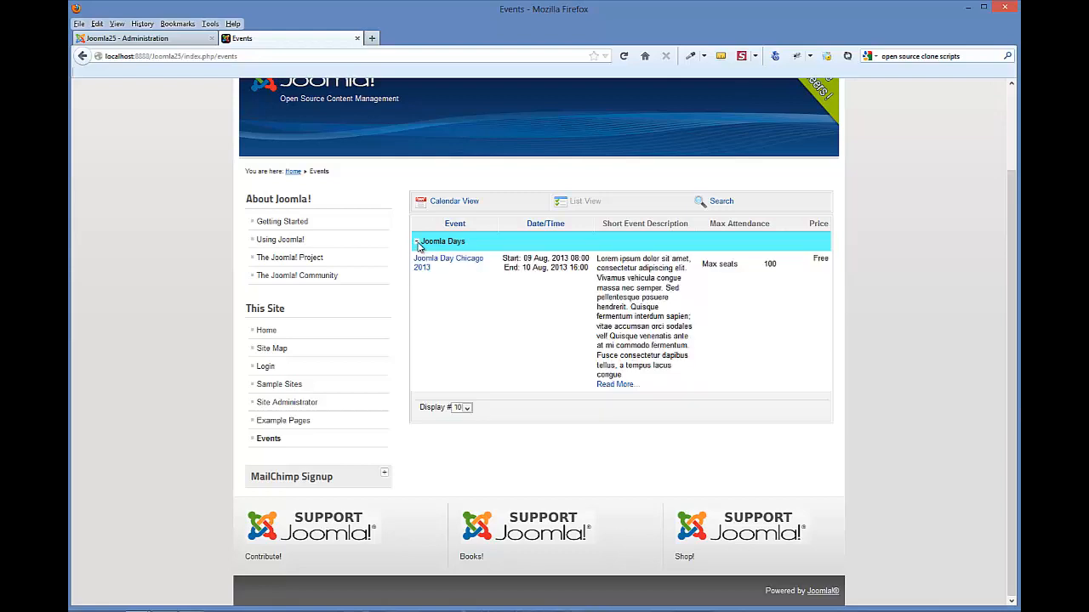
left_click(417, 243)
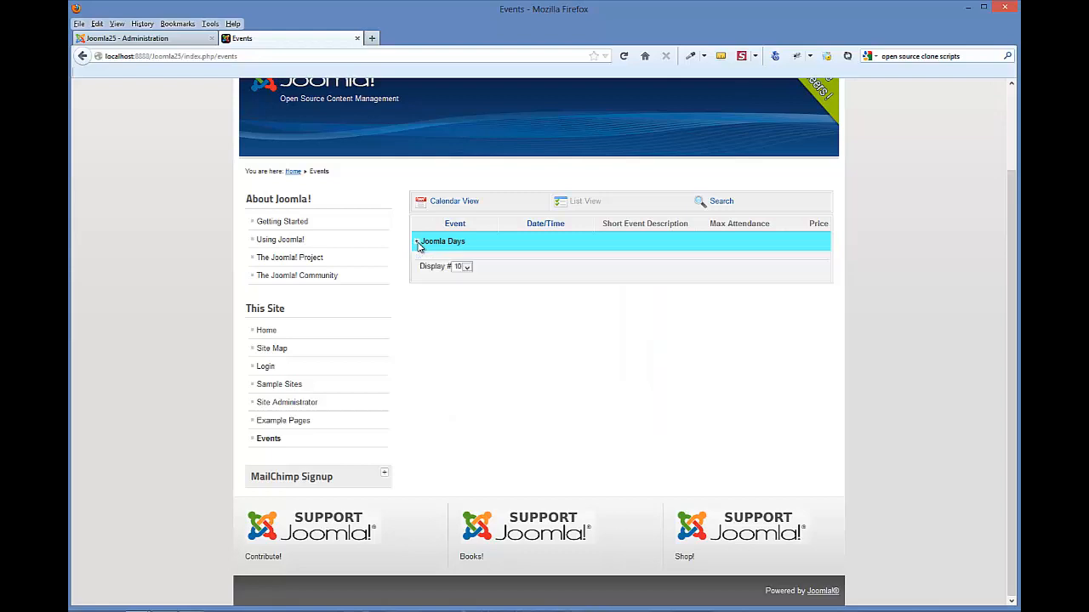
left_click(416, 242)
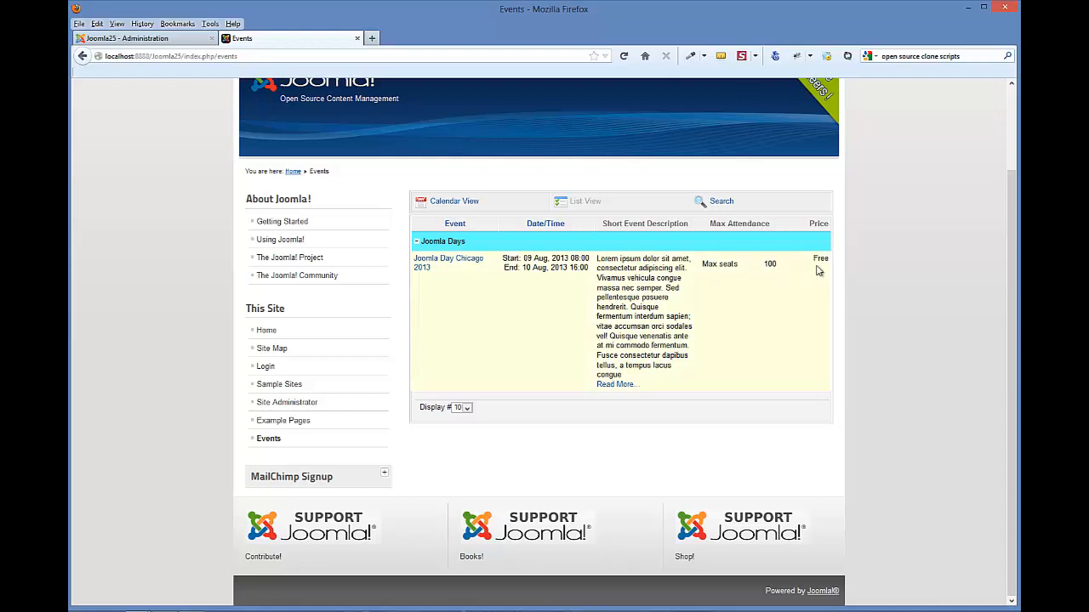
Examine the price, start and end dates, and title of the event listed under Joomla Days
left_click_drag(813, 259, 832, 261)
left_click(825, 284)
left_click_drag(505, 258, 593, 264)
left_click(570, 291)
left_click_drag(570, 269, 595, 270)
left_click_drag(487, 270, 414, 259)
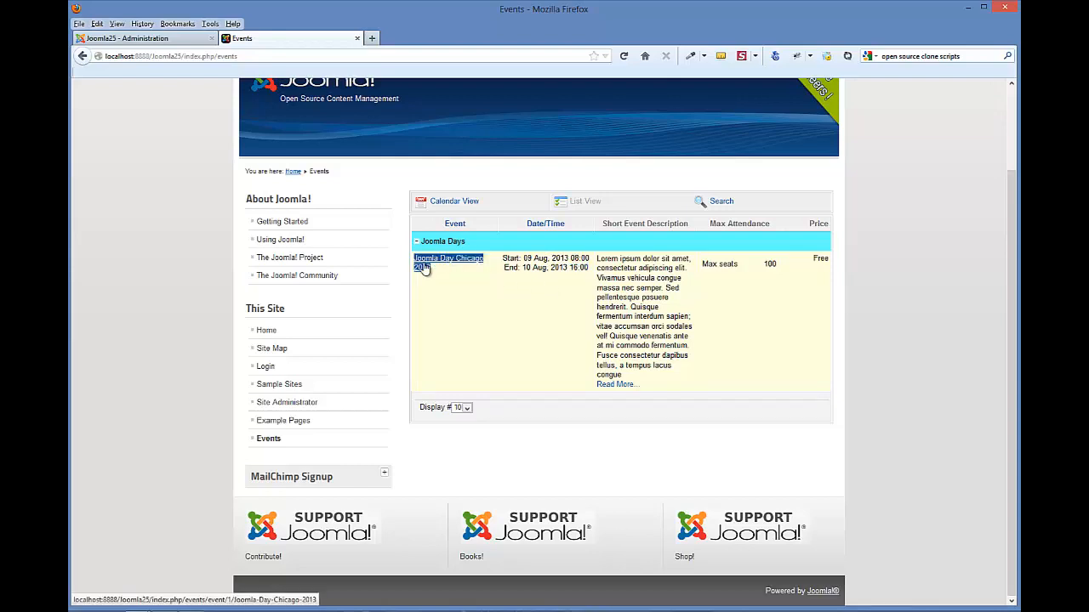
Open the Joomla Day Chicago 2013 event and review its details, description and registration options
left_click(424, 267)
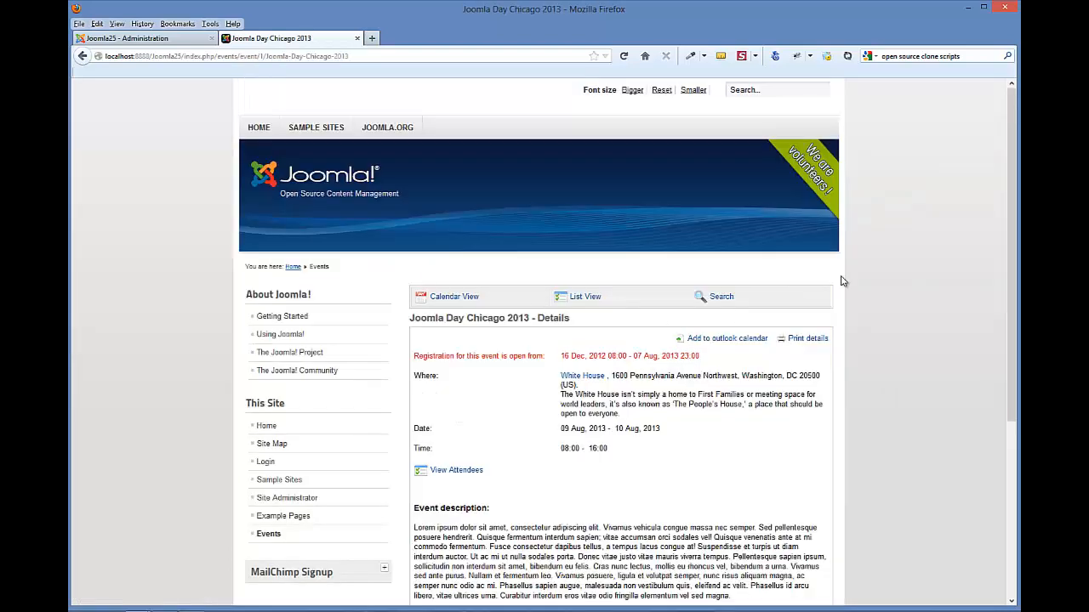
scroll(885, 278, "down", 4)
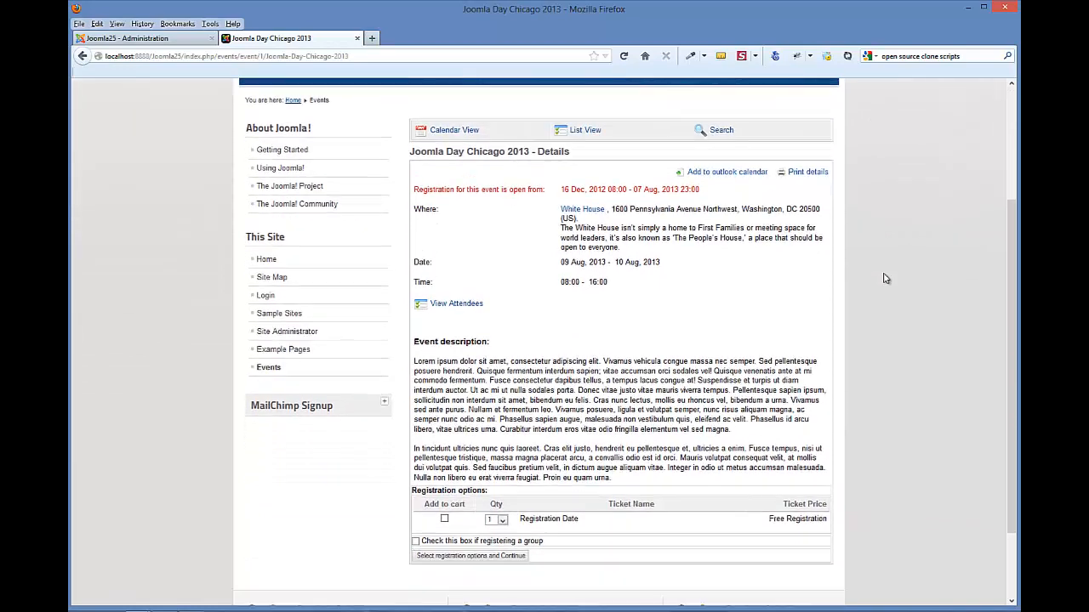
scroll(885, 278, "up", 1)
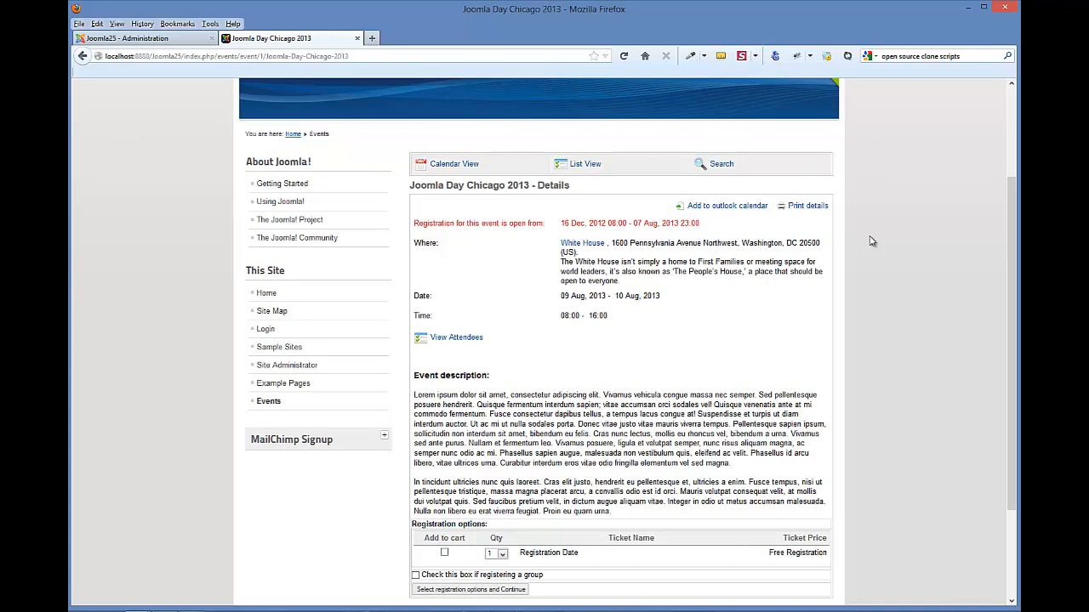
Return to the events list and reopen the Joomla Day Chicago 2013 event to look over its details page again
left_click(83, 56)
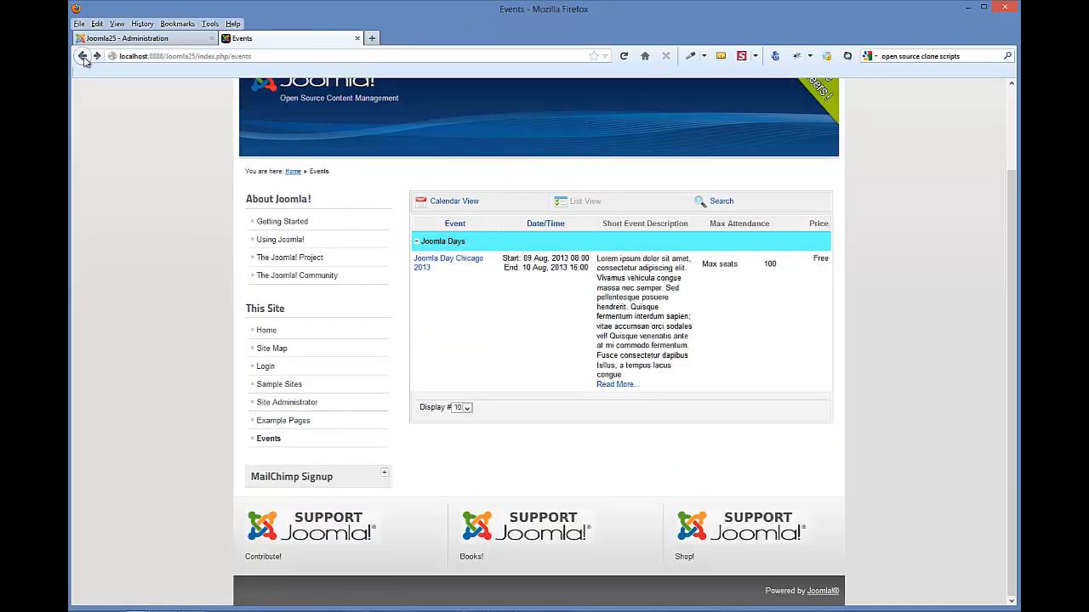
left_click(450, 262)
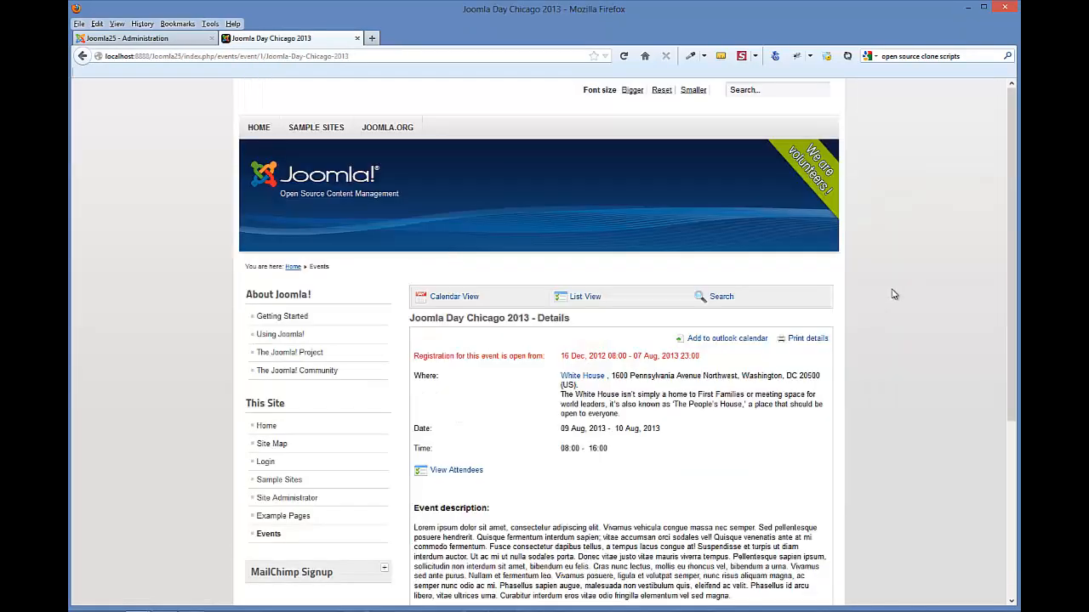
scroll(893, 294, "down", 5)
scroll(893, 295, "up", 3)
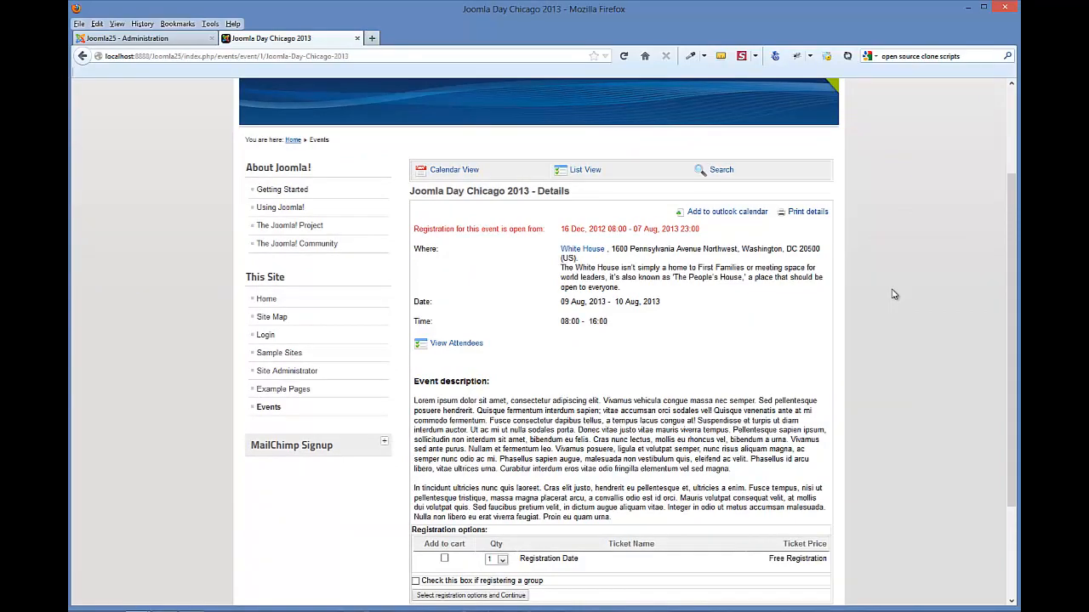